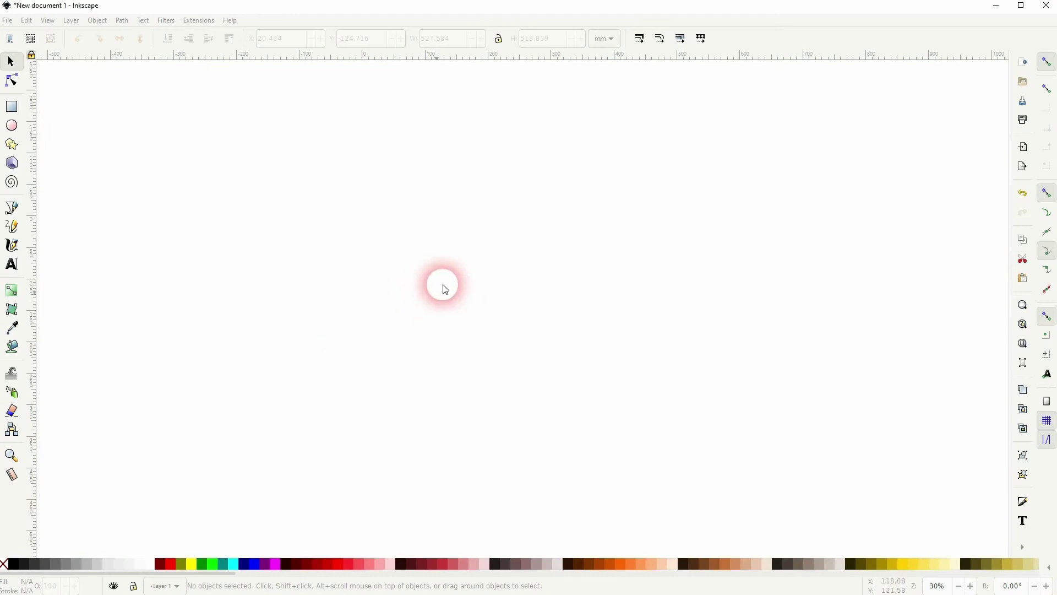
Draw a large circle near page centre, a small upper-left circle and a small top ellipse.
left_click(11, 124)
left_click_drag(424, 239, 670, 468)
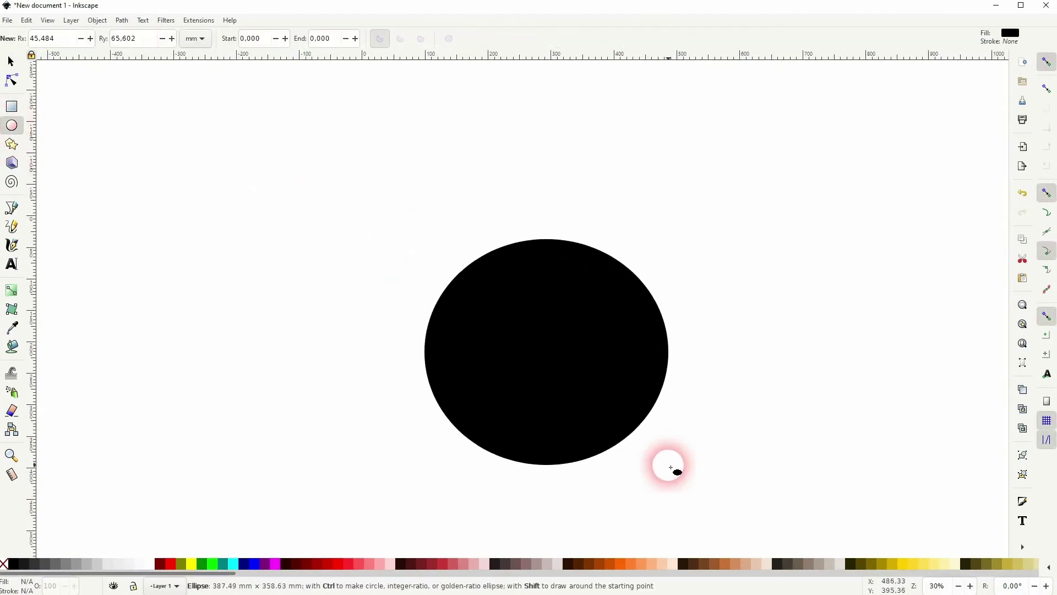
left_click_drag(229, 140, 305, 219)
left_click_drag(453, 118, 533, 182)
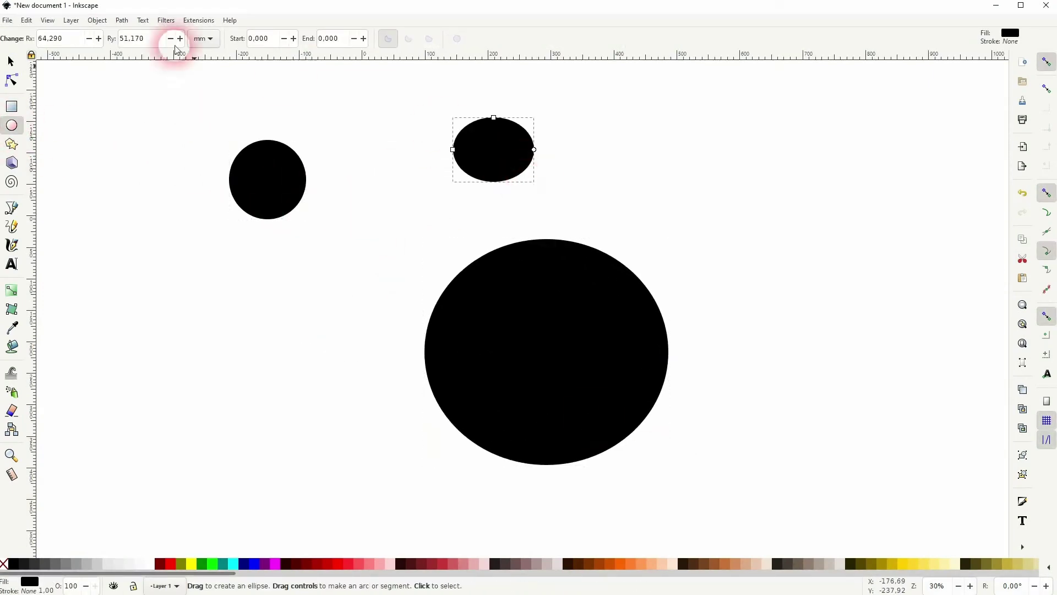
Fill the small circle and small ellipse with dark red.
left_click(10, 62)
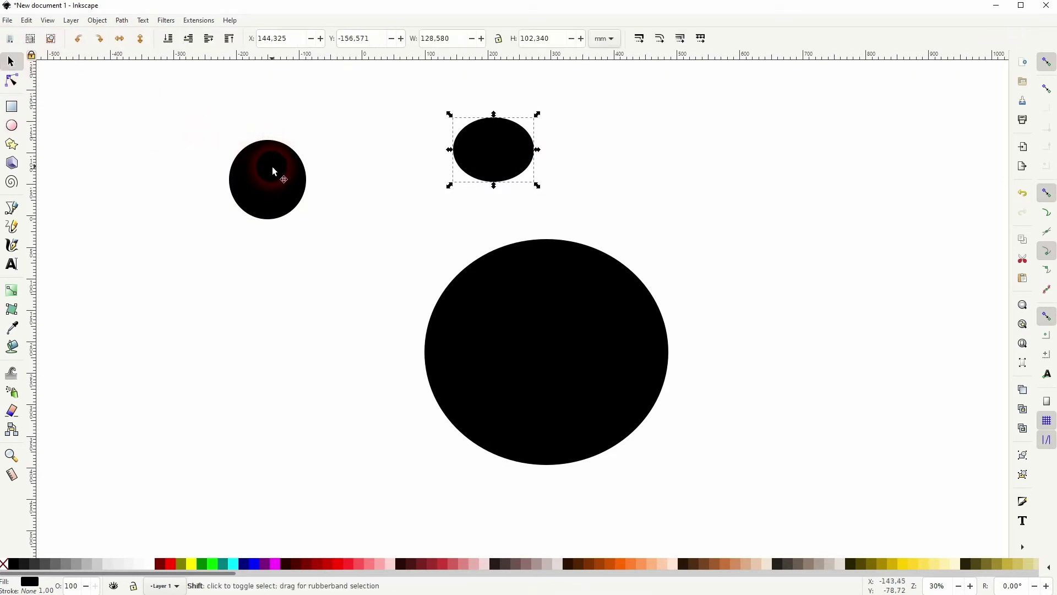
left_click(273, 193, "shift")
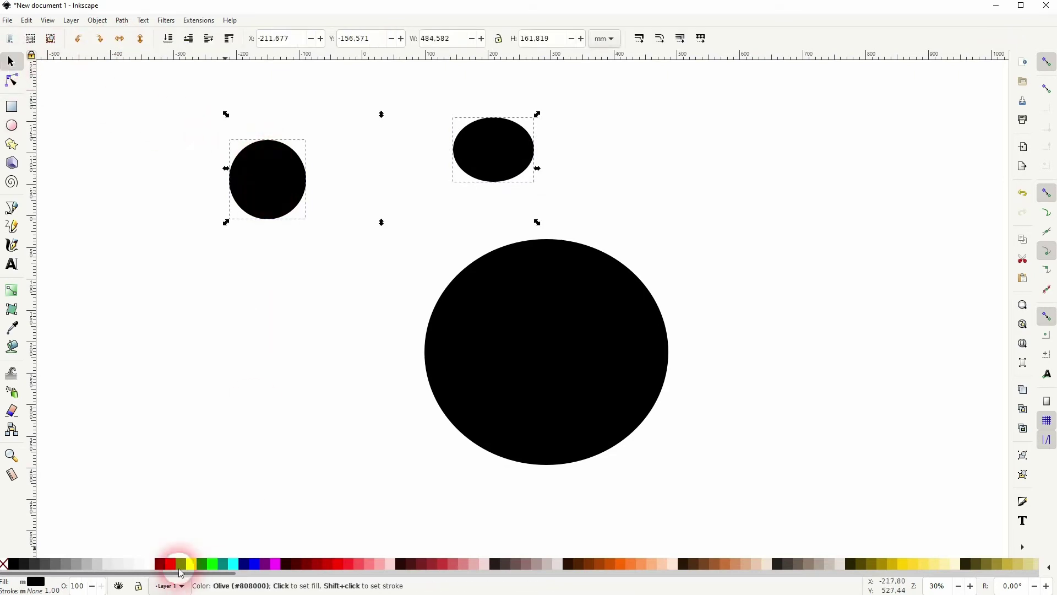
left_click(163, 565)
left_click(266, 436)
Shift the red ellipse slightly right, select the large black circle, and disable snapping.
mouse_move(496, 153)
left_mouse_down()
mouse_move(554, 247)
mouse_move(563, 155)
left_mouse_up()
left_click(619, 326)
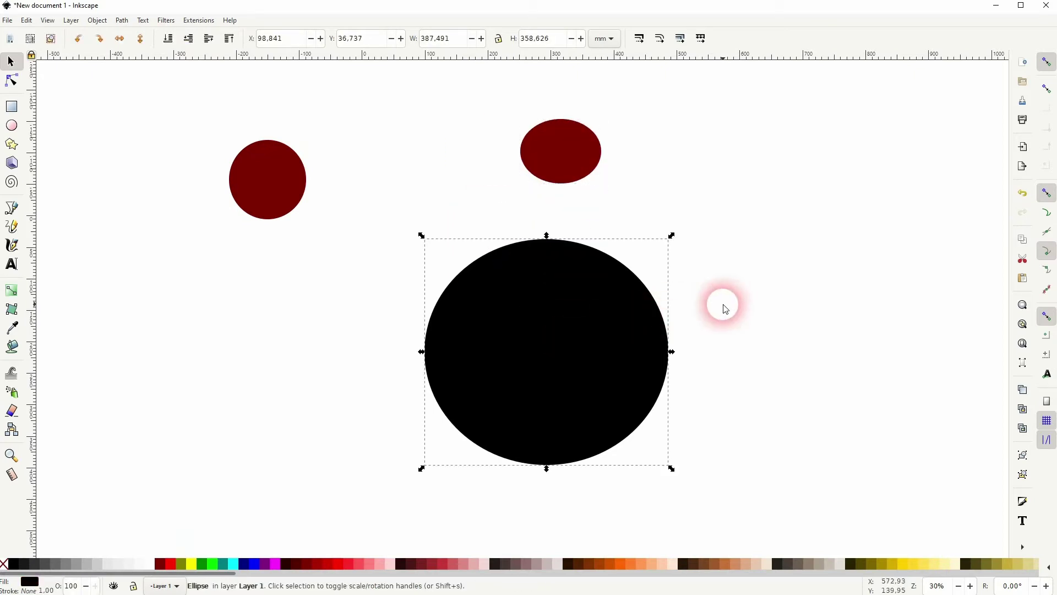
left_click(1046, 62)
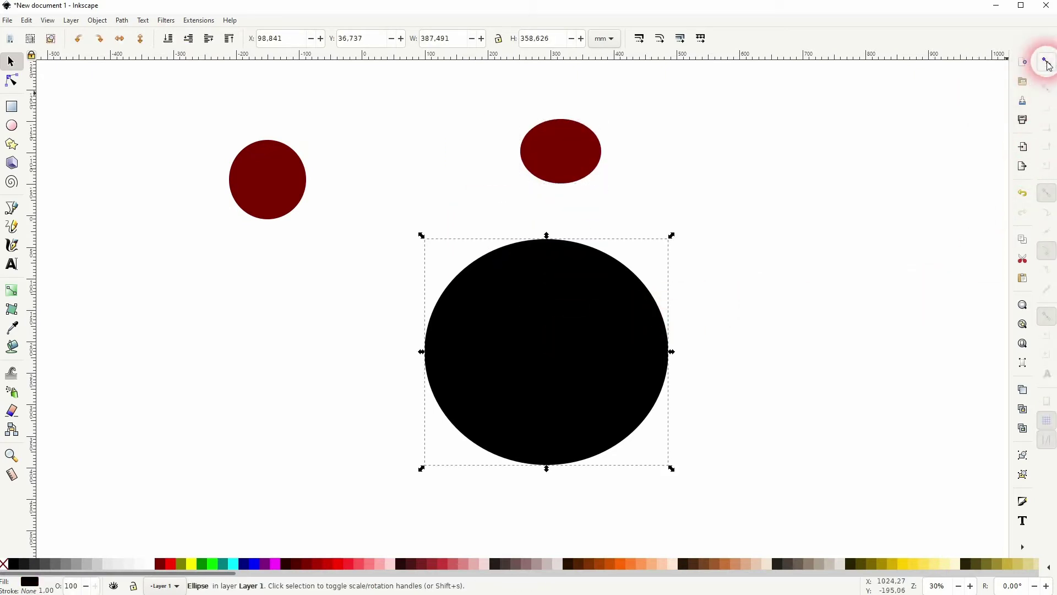
Re-enable snapping with object midpoint to path, and snap the red ellipse to the circle's top edge.
left_click(1047, 62)
left_click(1046, 195)
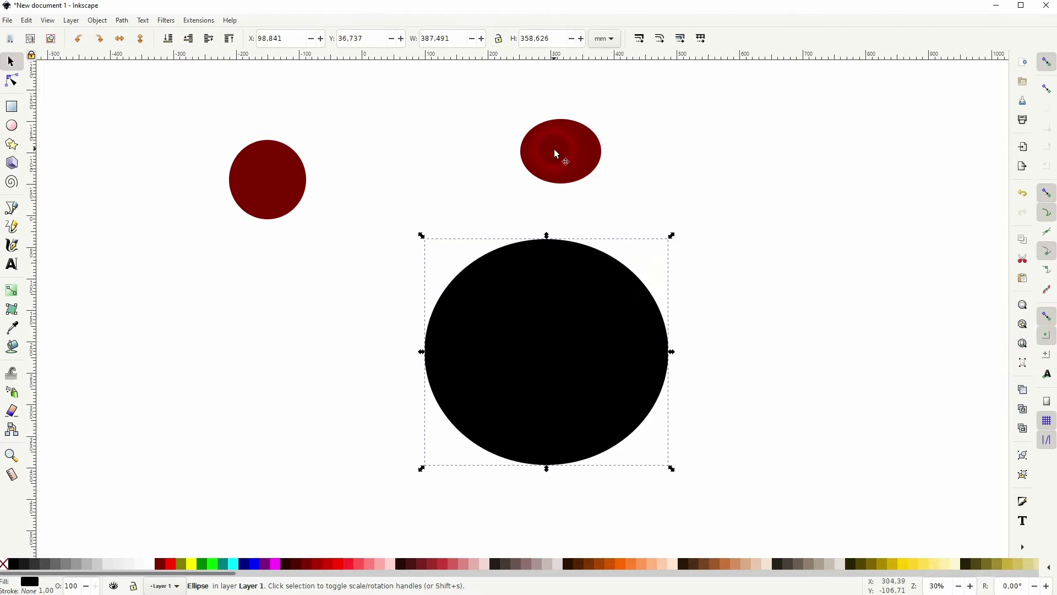
left_click_drag(566, 151, 567, 241)
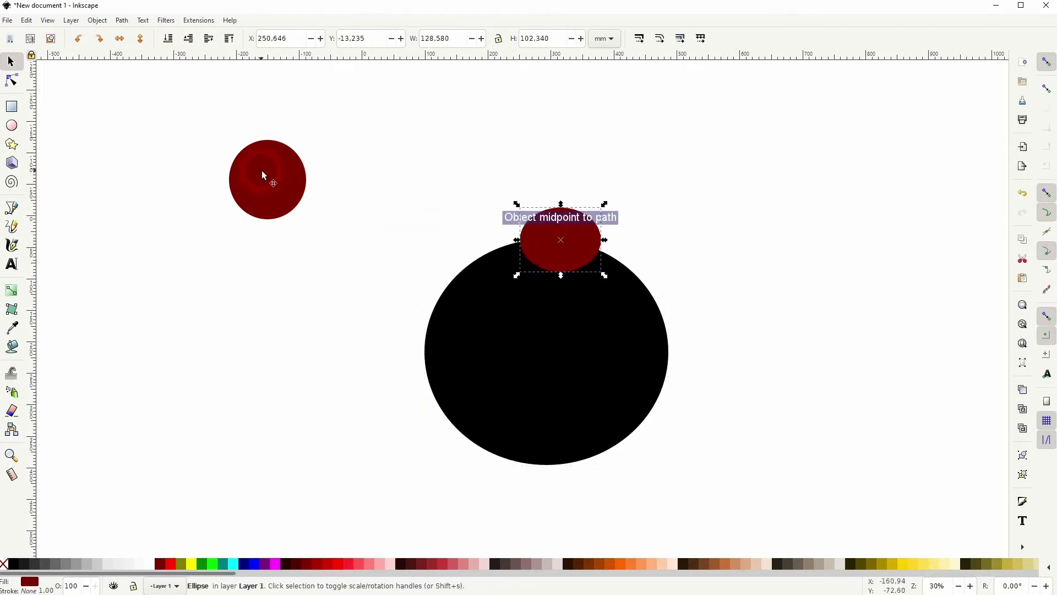
Snap the red circle to the black circle's bottom edge, then move both red shapes back off.
mouse_move(267, 178)
left_mouse_down()
mouse_move(465, 437)
mouse_move(568, 473)
left_mouse_up()
left_click(167, 38)
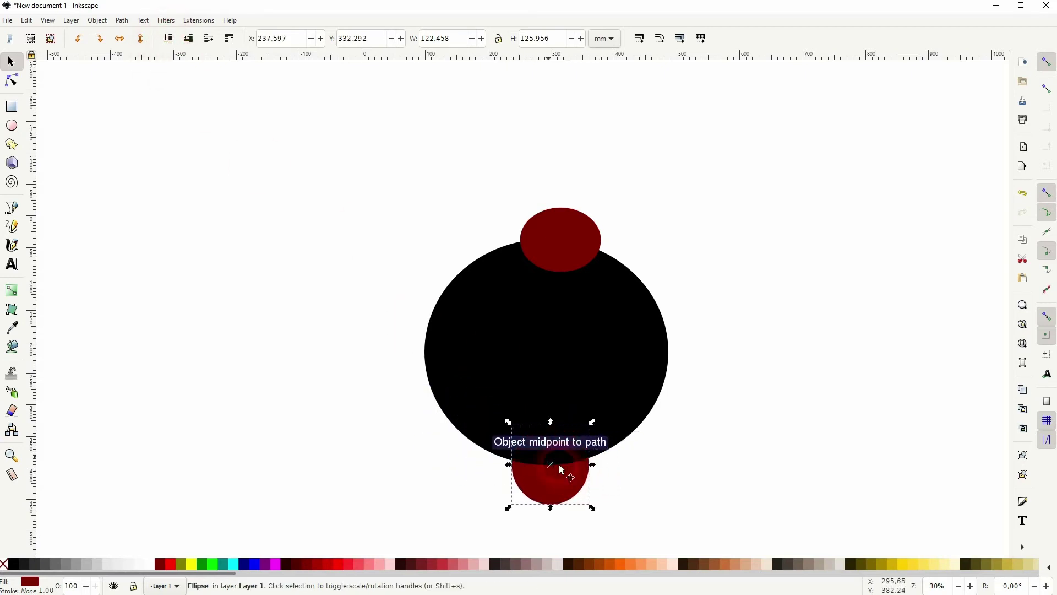
mouse_move(568, 485)
left_mouse_down()
mouse_move(295, 354)
mouse_move(294, 341)
left_mouse_up()
left_click_drag(562, 242, 560, 160)
left_click(532, 341)
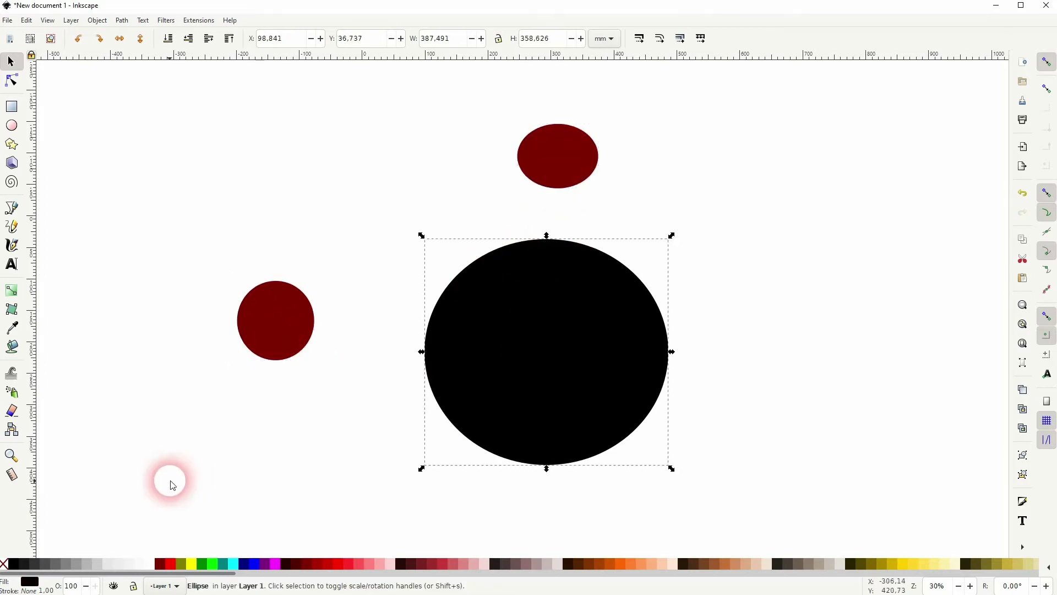
Give the black circle an olive stroke 50 mm wide via Fill and Stroke.
left_click(184, 568, "shift")
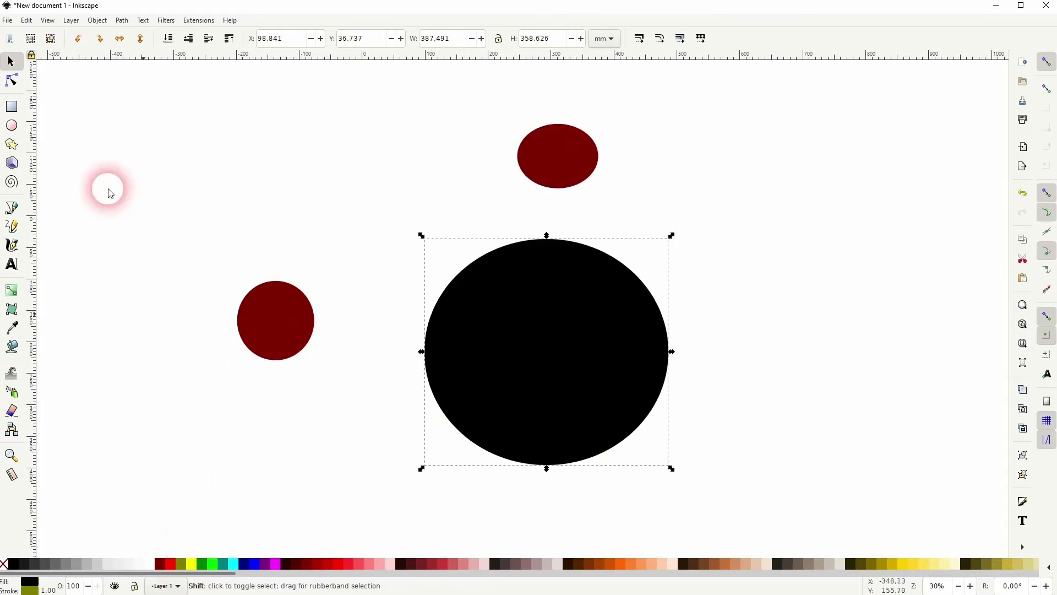
left_click(98, 19)
left_click(115, 36)
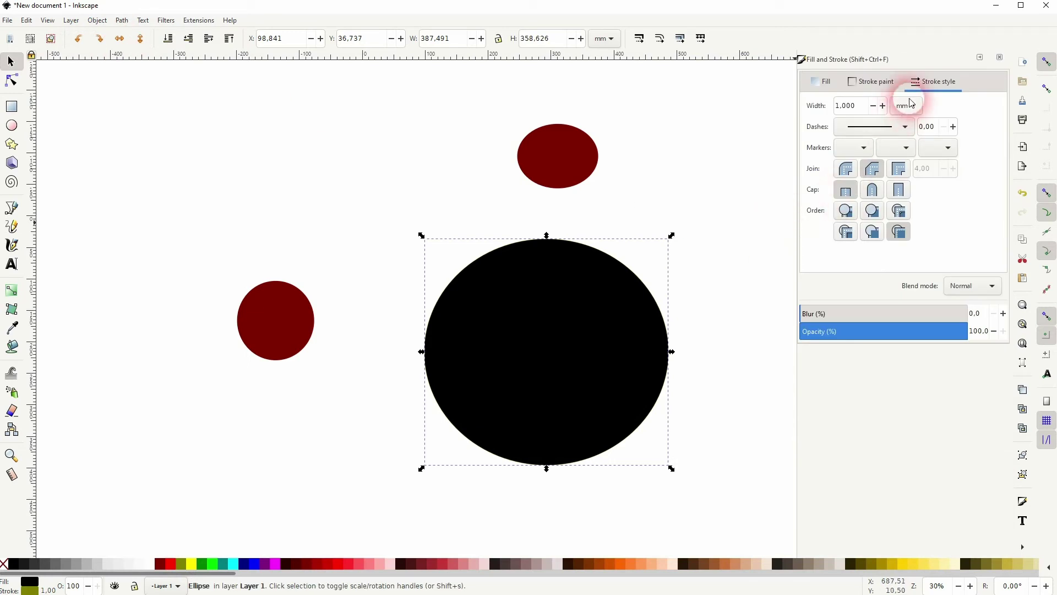
left_click_drag(862, 106, 838, 107)
type("50")
key("Return")
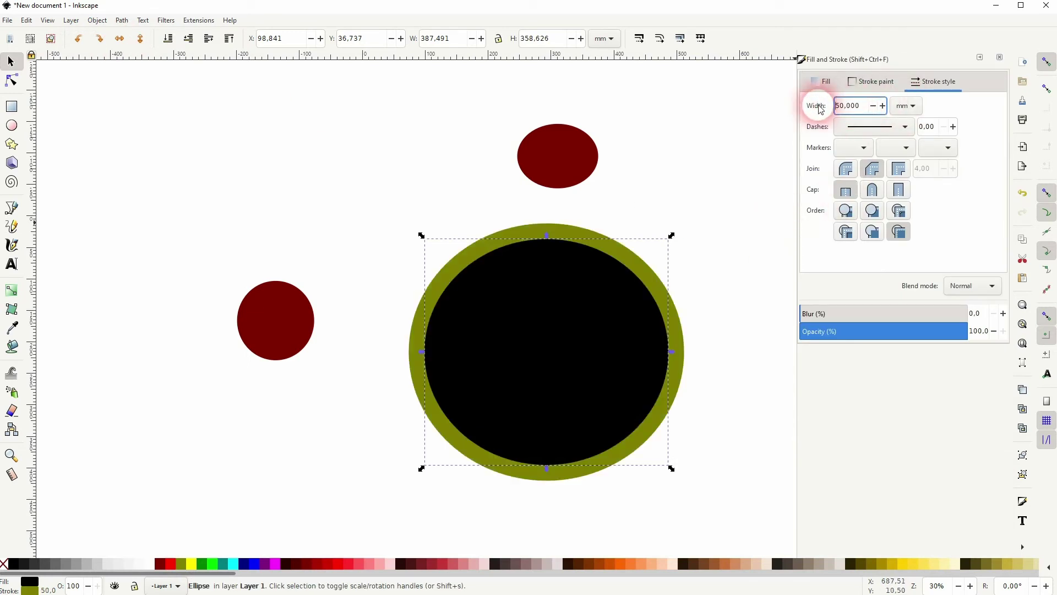
Test-snap the red ellipse and circle onto the thick ring's edges, then move the circle back off.
left_click(735, 377)
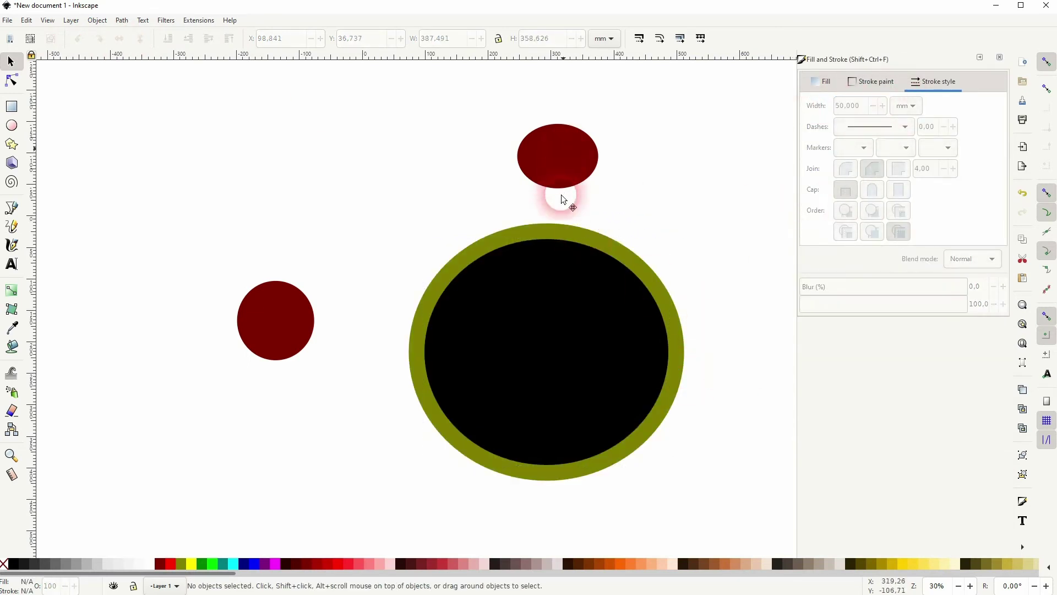
mouse_move(563, 159)
left_mouse_down()
mouse_move(559, 243)
mouse_move(552, 174)
left_mouse_up()
mouse_move(273, 324)
left_mouse_down()
mouse_move(440, 434)
mouse_move(534, 472)
left_mouse_up()
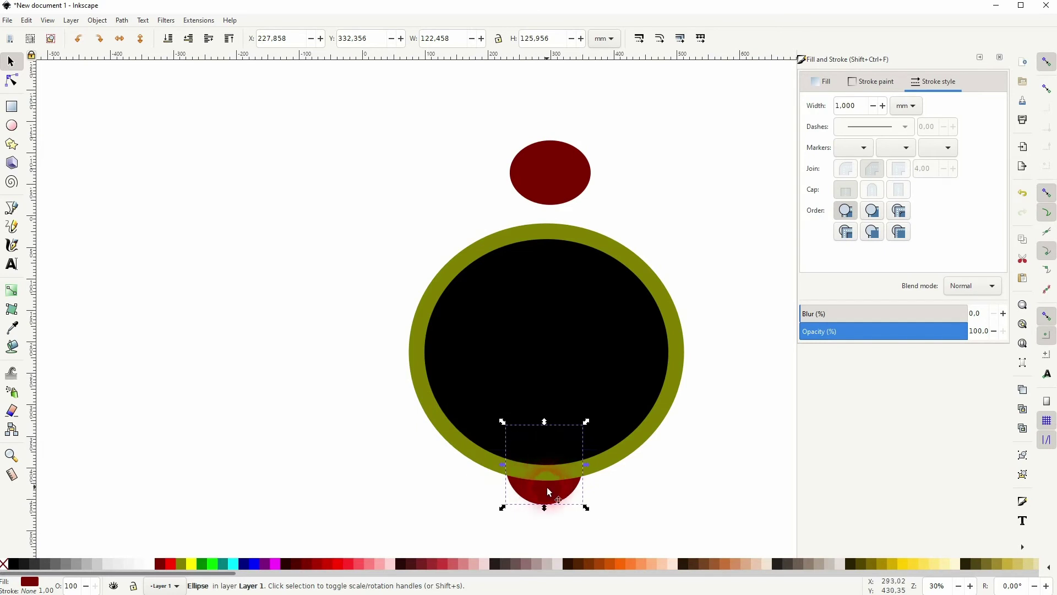
mouse_move(547, 493)
left_mouse_down()
mouse_move(445, 493)
mouse_move(541, 477)
mouse_move(541, 490)
mouse_move(267, 377)
left_mouse_up()
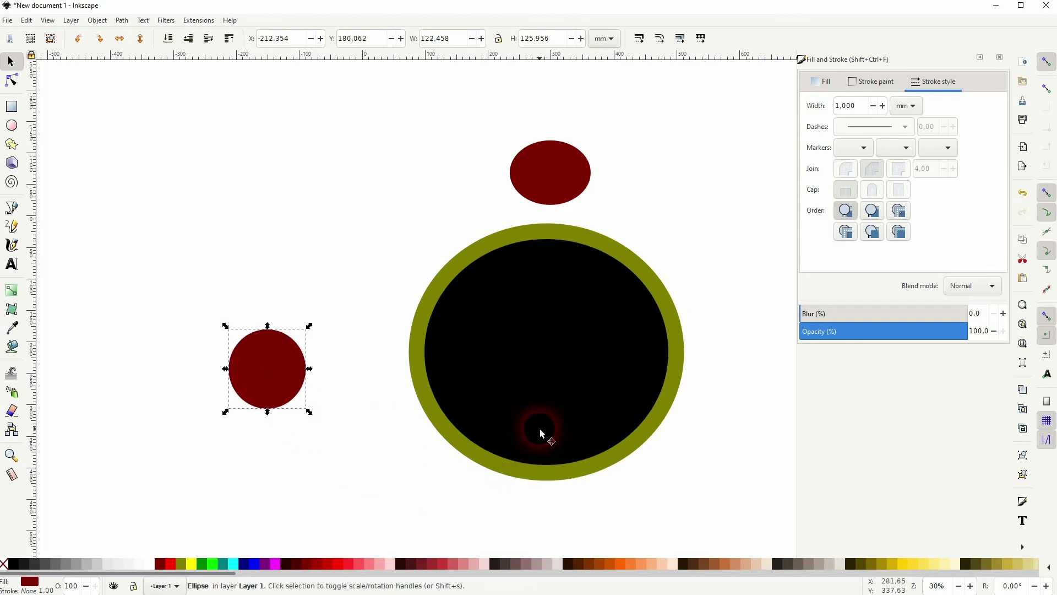
Convert the circle's olive outline into its own path with Path > Stroke to Path.
left_click(540, 429)
left_click(1000, 57)
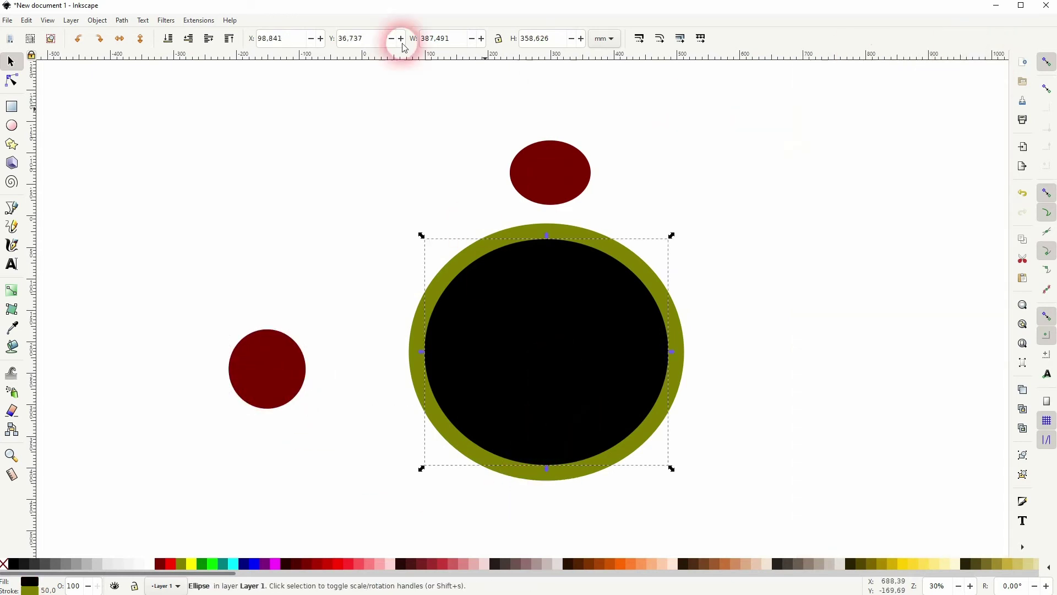
left_click(121, 20)
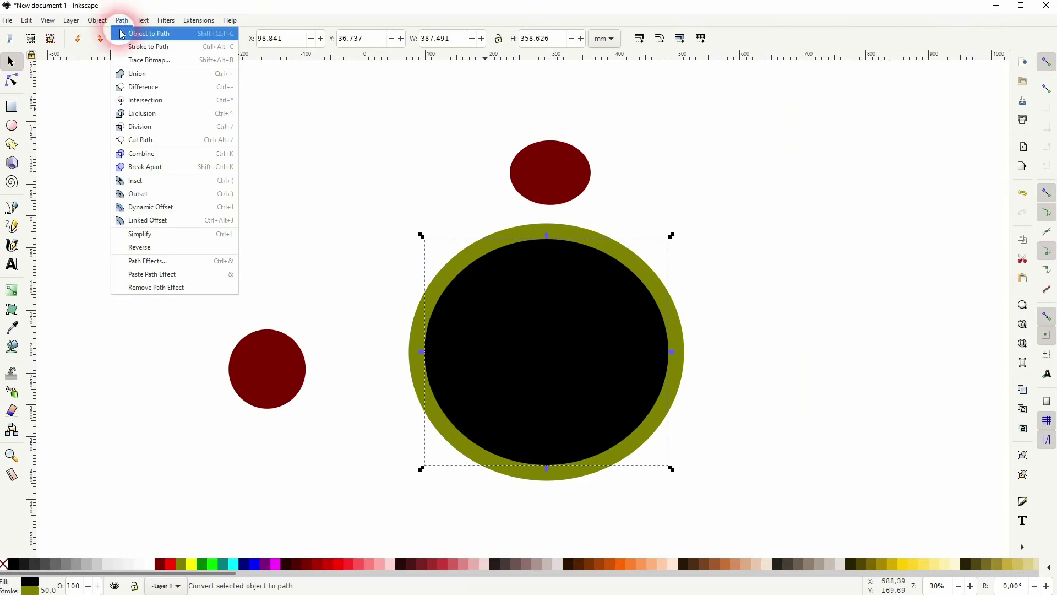
left_click(151, 46)
left_click(749, 351)
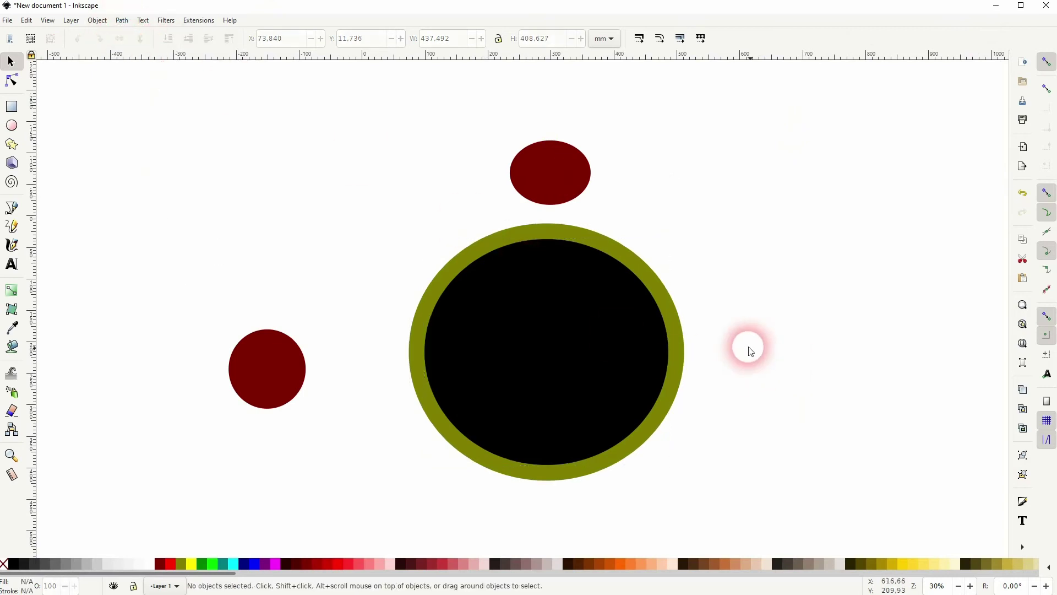
Snap the red circle to the ring's lower-left outer edge and the ellipse to its top.
left_click(661, 288)
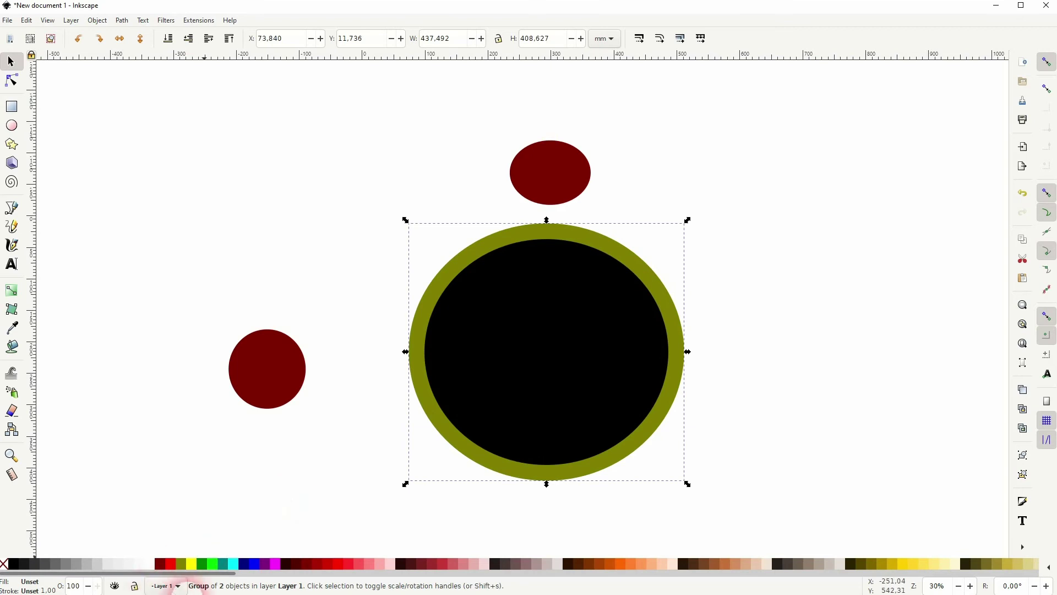
left_click(316, 223)
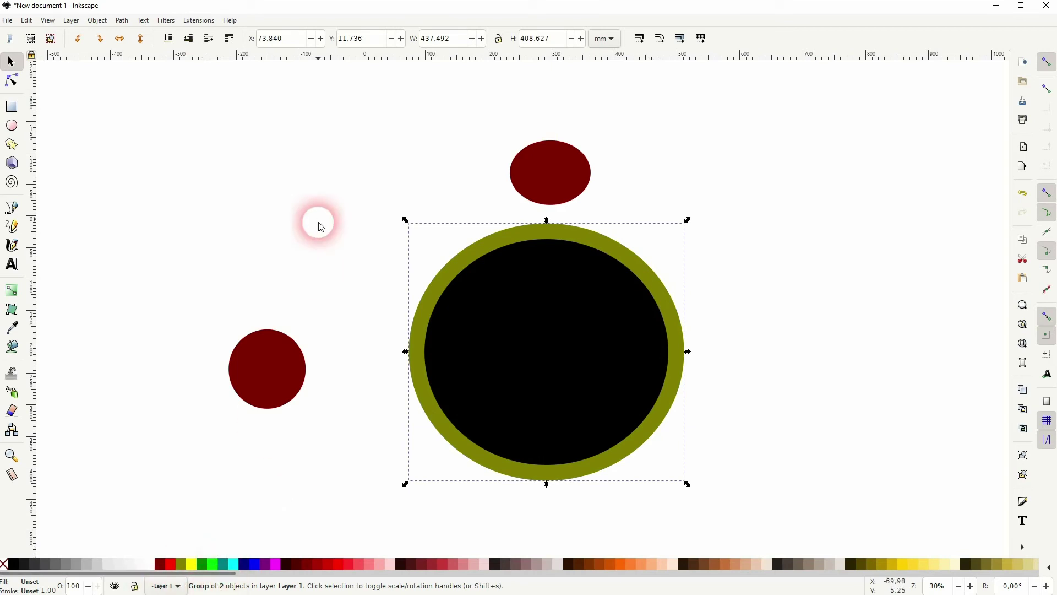
mouse_move(264, 373)
left_mouse_down()
mouse_move(424, 449)
mouse_move(456, 452)
mouse_move(450, 477)
left_mouse_up()
mouse_move(537, 184)
left_mouse_down()
mouse_move(537, 213)
mouse_move(560, 251)
mouse_move(560, 239)
left_mouse_up()
left_click(670, 349)
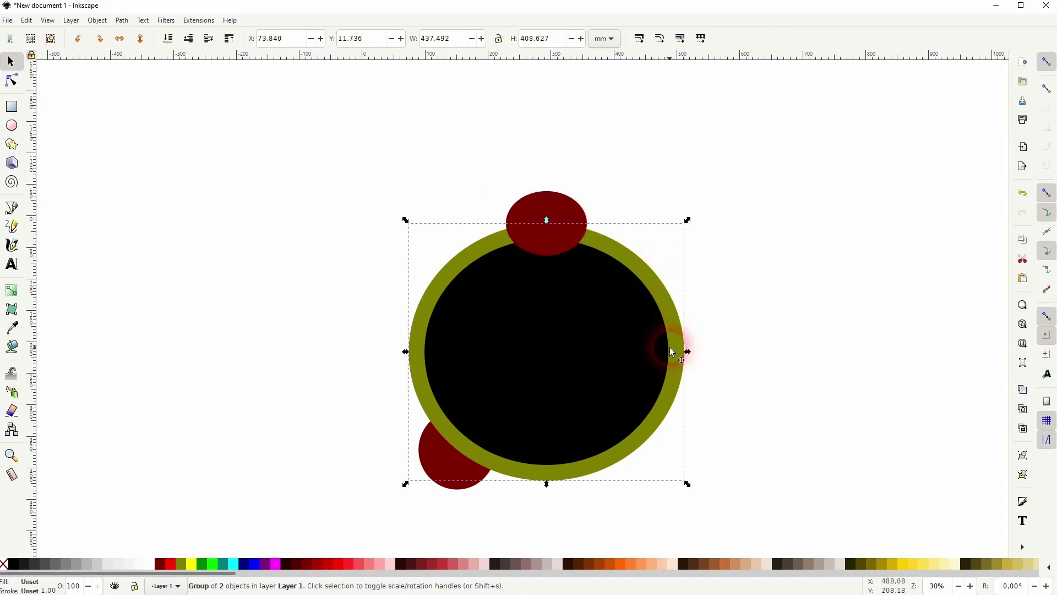
left_click(685, 302)
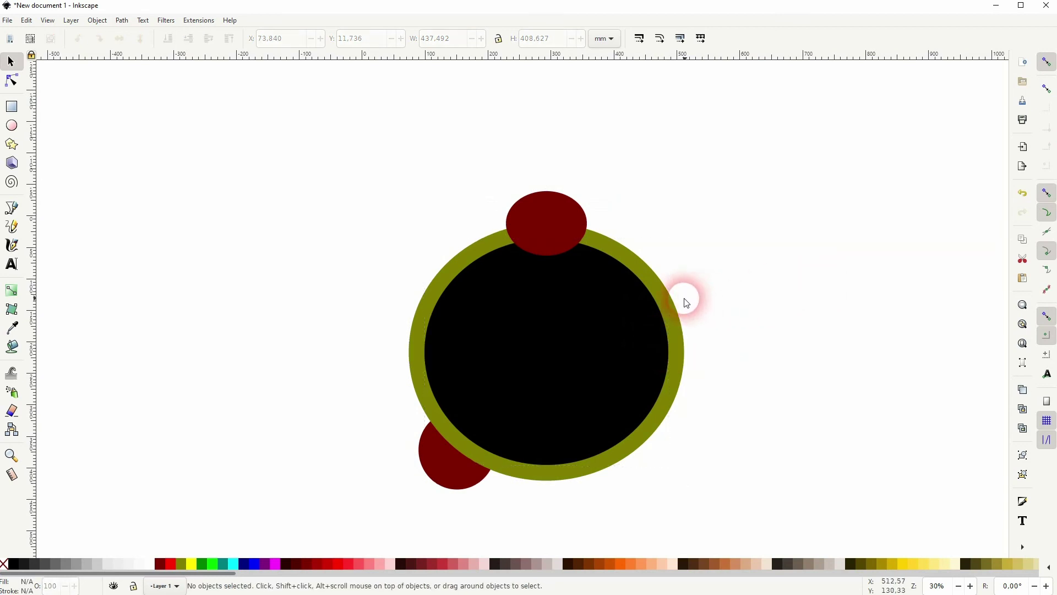
left_click_drag(670, 303, 947, 302)
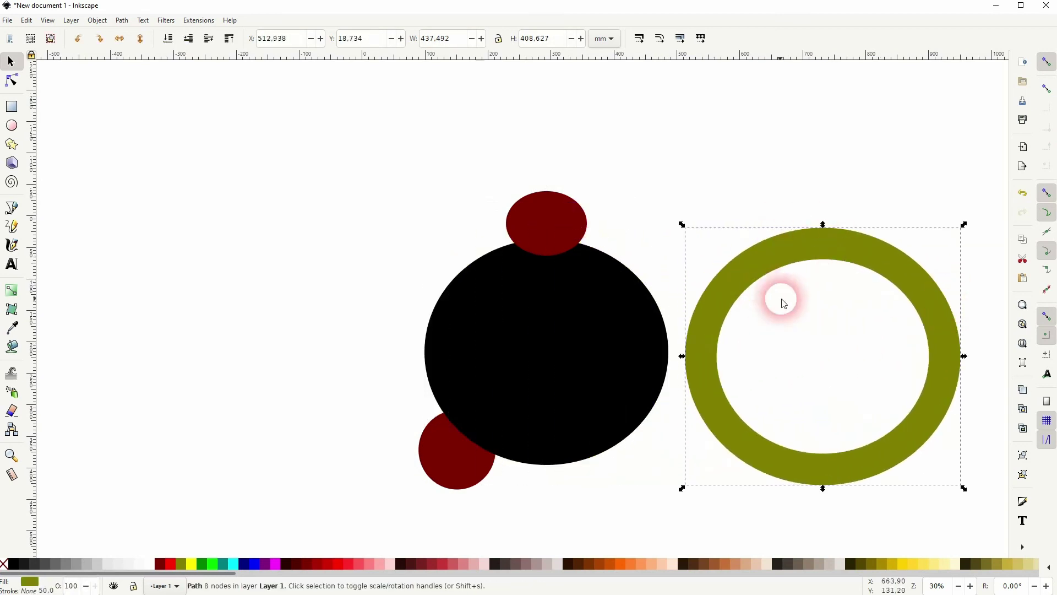
key("ctrl+z")
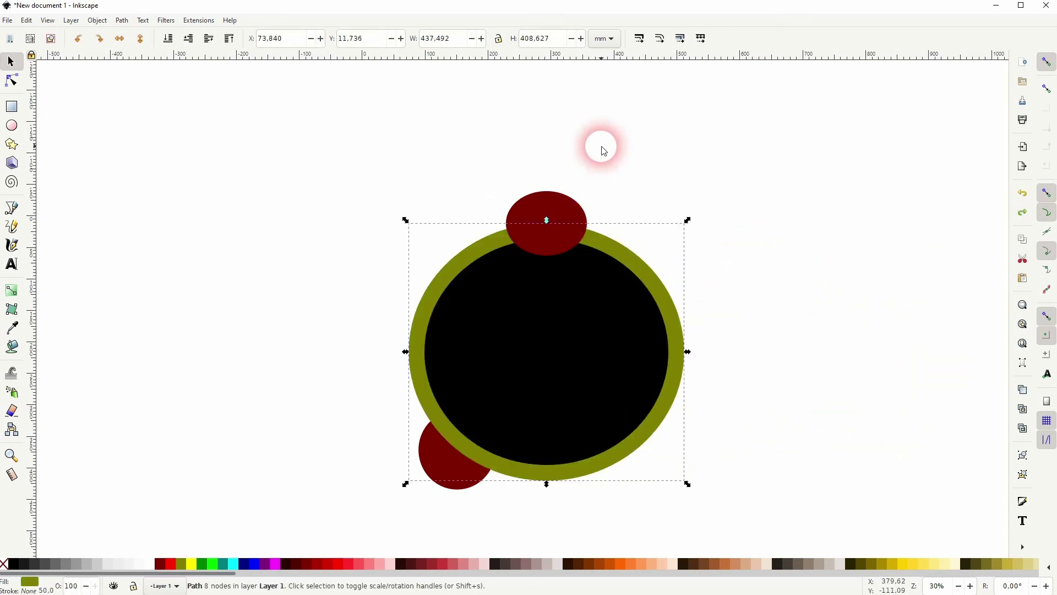
left_click(548, 233)
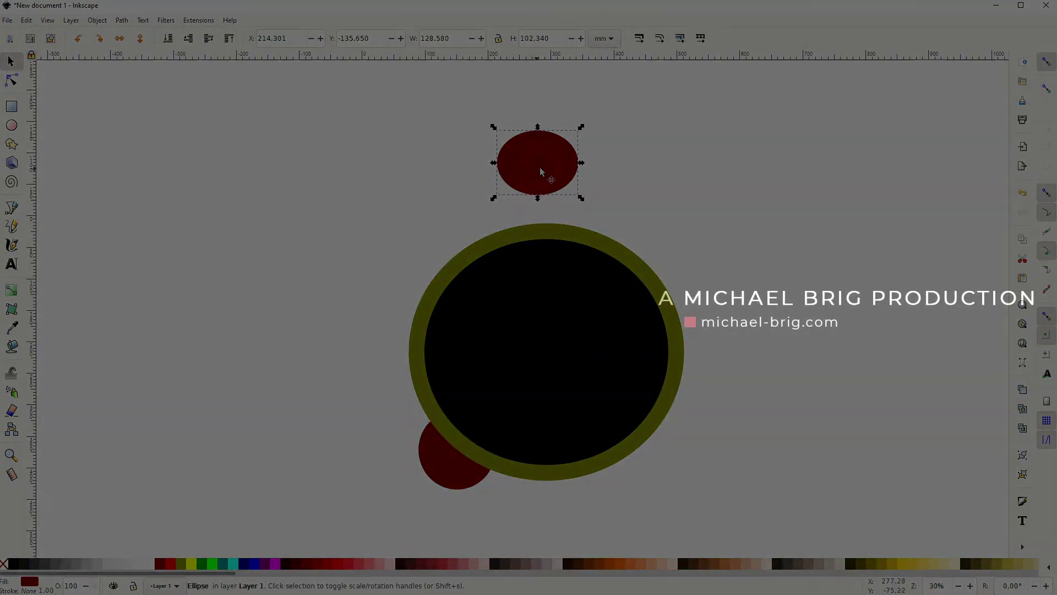